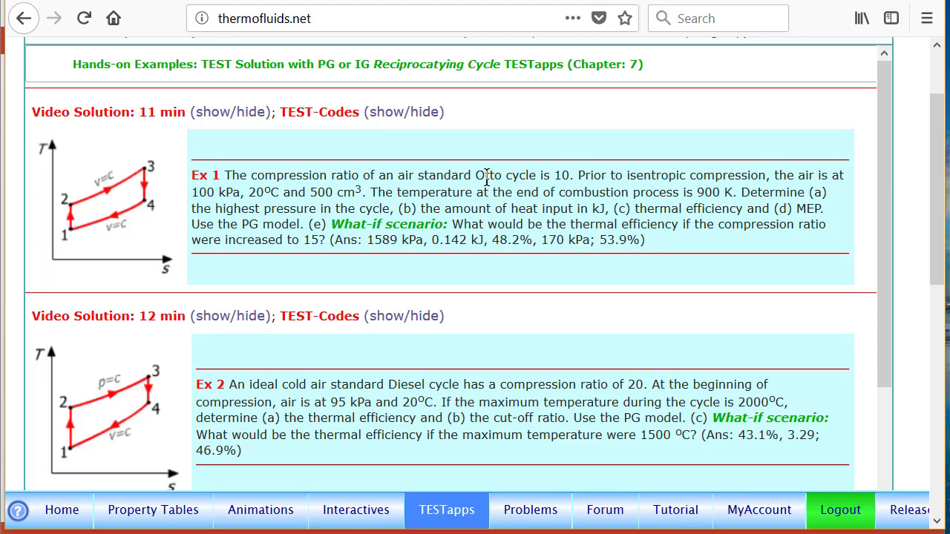
# Open the PG model TESTapp (HTML5) for reciprocating cycles from the hands-on examples.
pyautogui.hscroll(1, 548, 170)
pyautogui.hscroll(-1, 484, 178)
pyautogui.scroll(3, 542, 178)
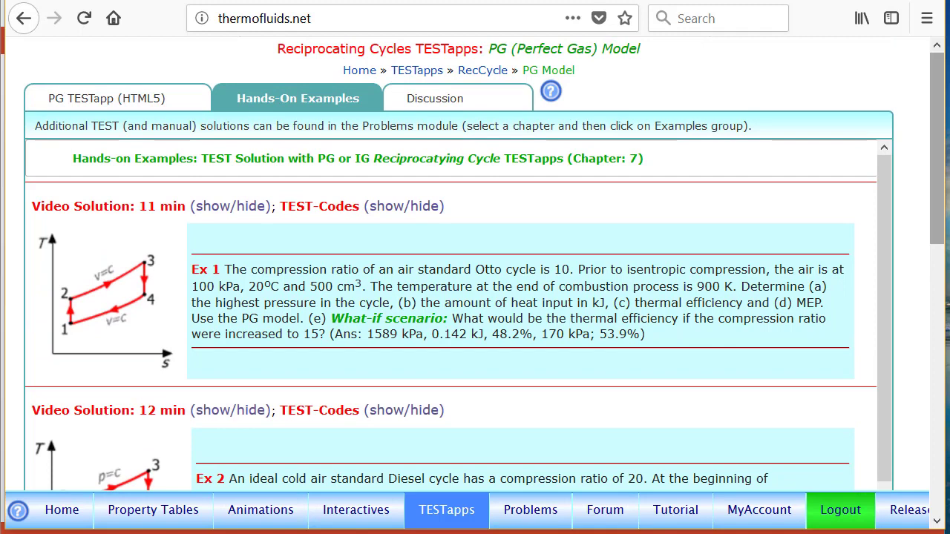
pyautogui.click(131, 100)
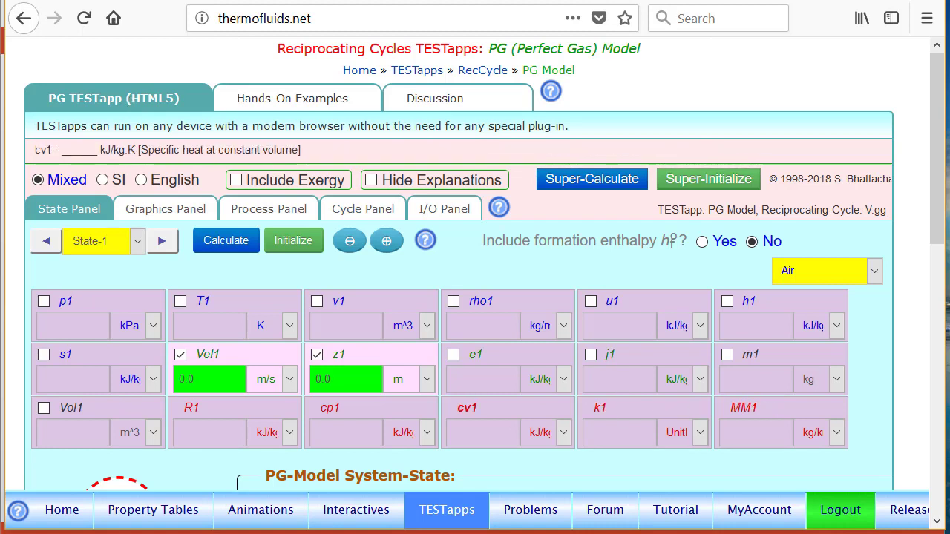
# Define and calculate State-1 for air with m1 = 1 kg, p1 = 95 kPa and T1 = 20.
pyautogui.click(774, 360)
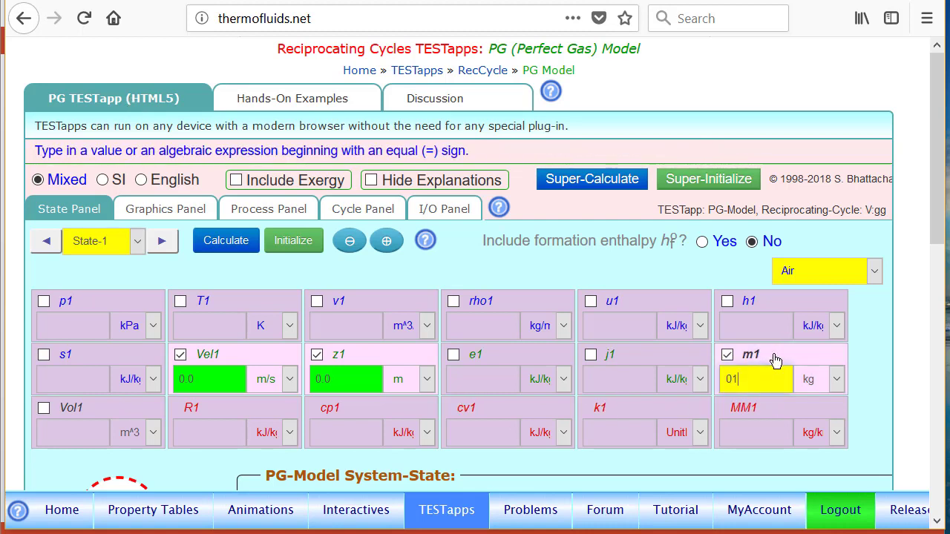
pyautogui.write('1')
pyautogui.click(90, 306)
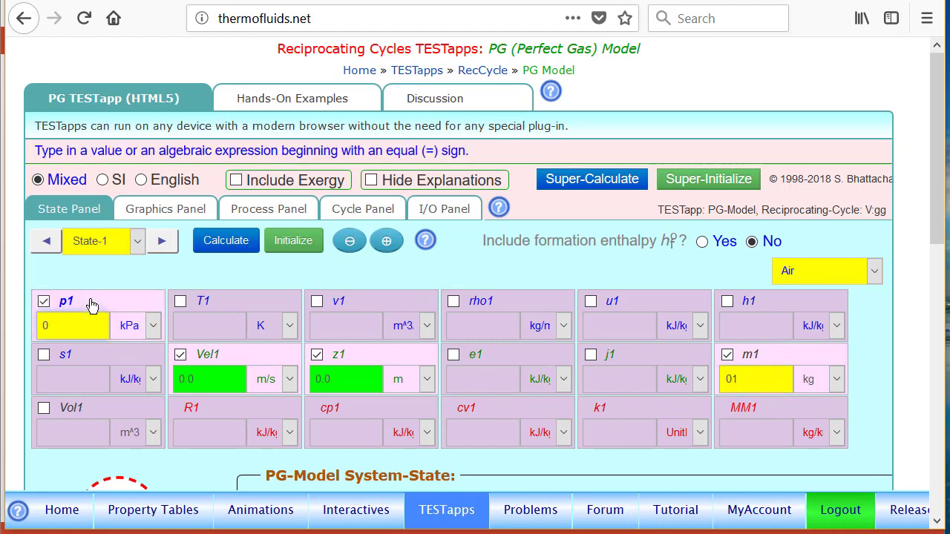
pyautogui.write('95')
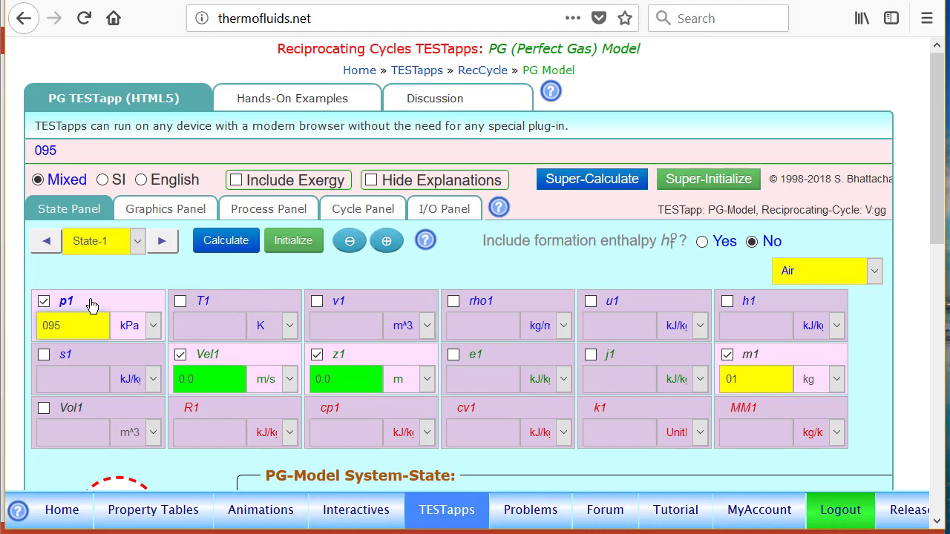
pyautogui.click(233, 303)
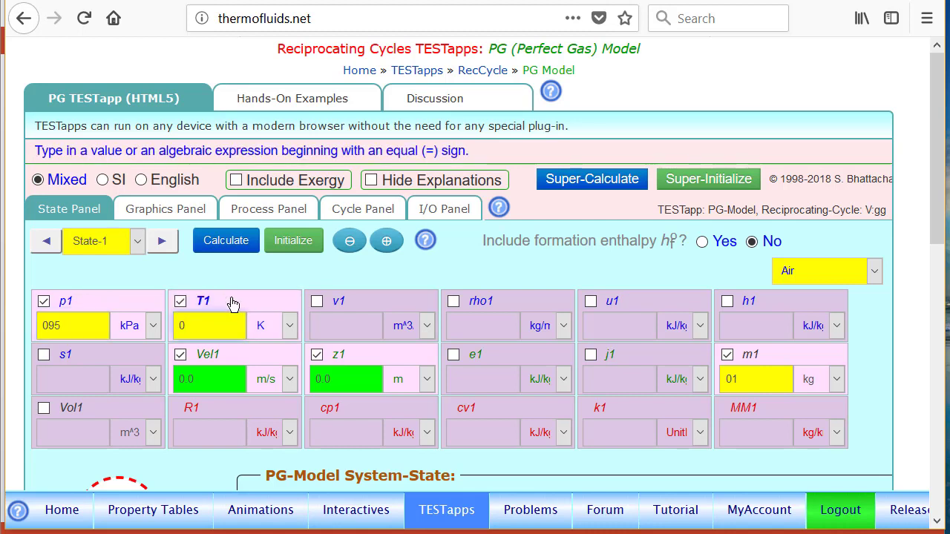
pyautogui.write('20')
pyautogui.press('Return')
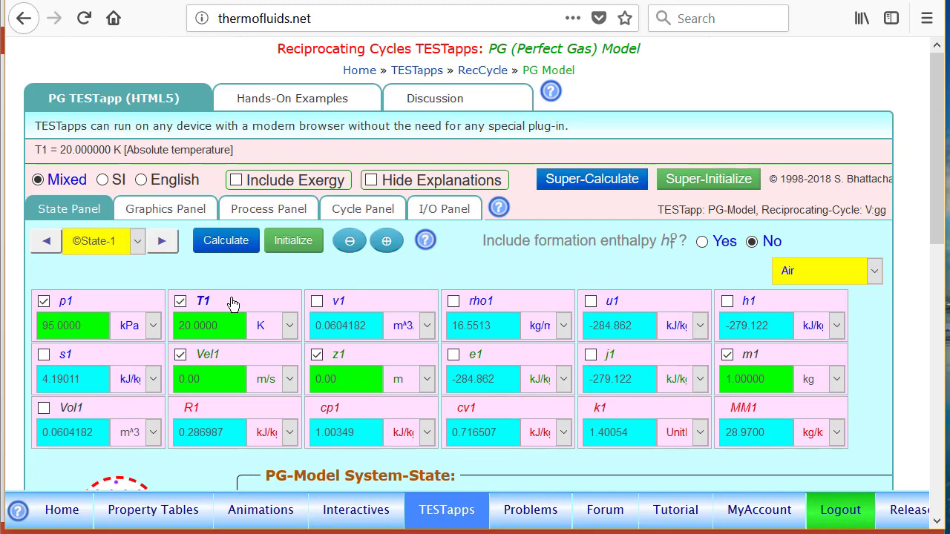
# Define the user codes r=20; and Tmax=2000+273; in the I/O input area and evaluate them.
pyautogui.click(454, 211)
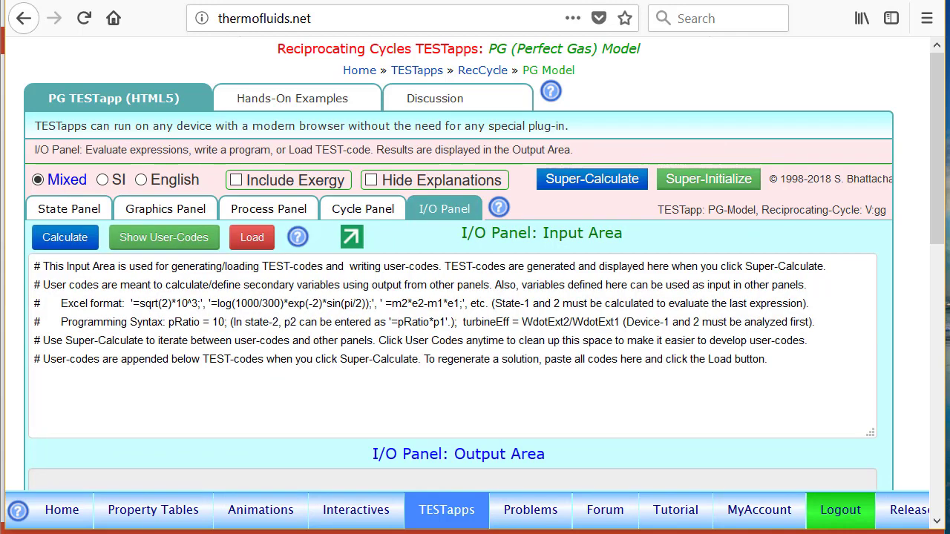
pyautogui.click(168, 245)
pyautogui.write('r')
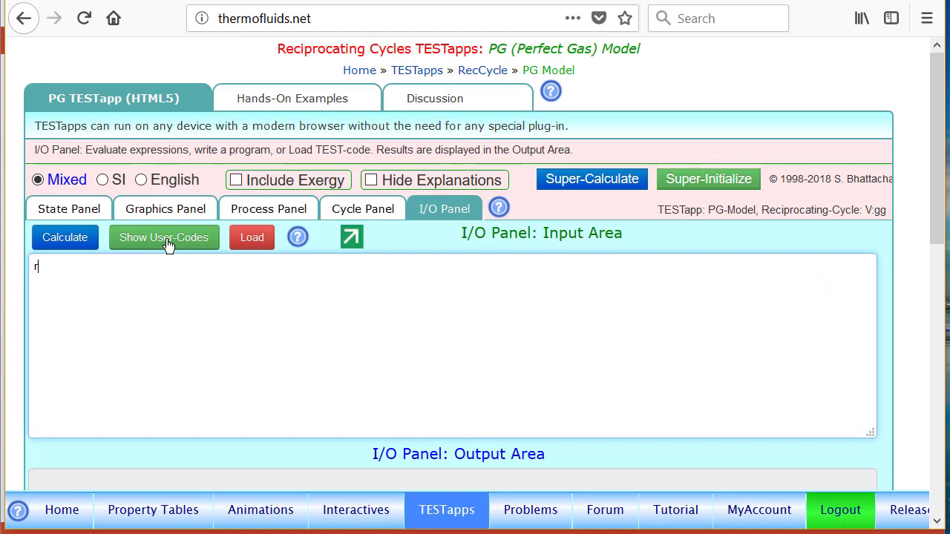
pyautogui.write('=20')
pyautogui.write('; ')
pyautogui.write('Tmax')
pyautogui.write('=')
pyautogui.write('2000')
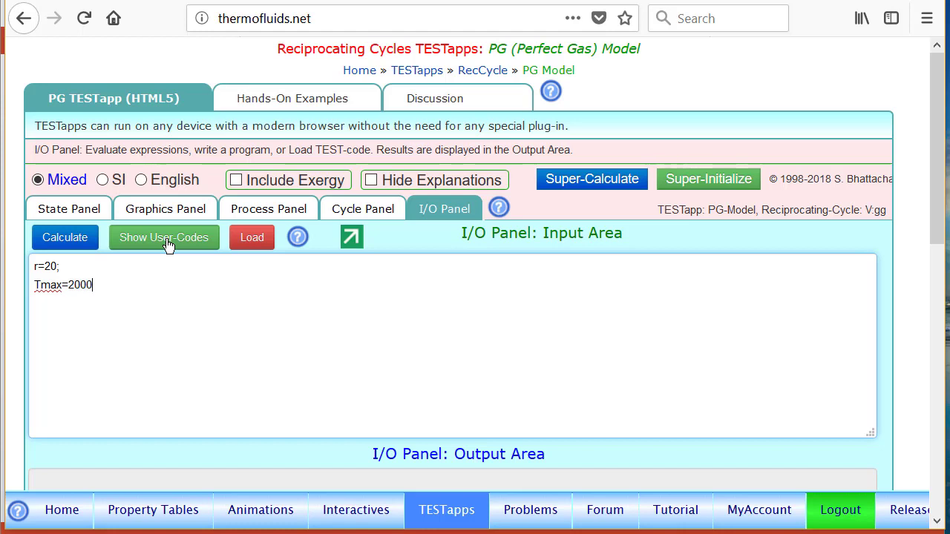
pyautogui.write('+273;')
pyautogui.click(64, 237)
# Define and calculate State-2 with m2 = m1, Vol2 = Vol1/r and s2 = s1.
pyautogui.click(77, 110)
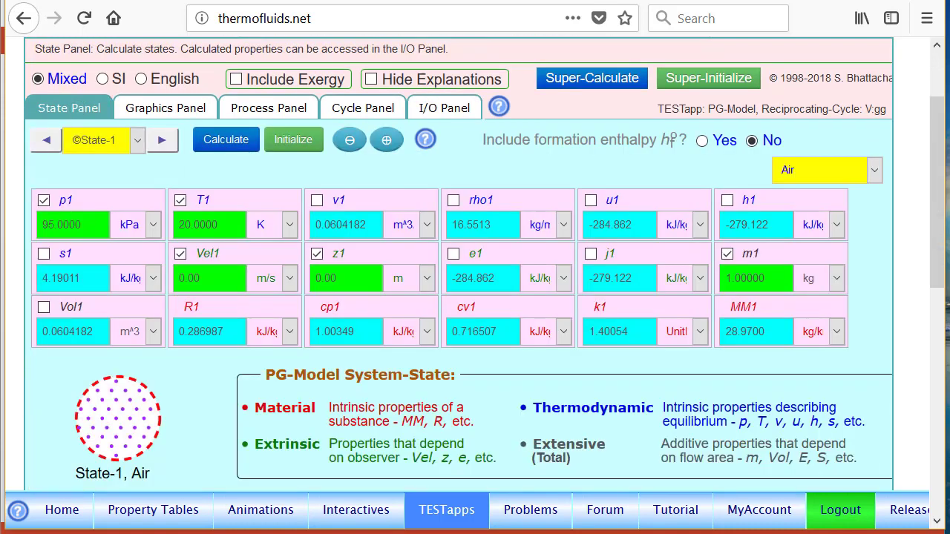
pyautogui.click(162, 141)
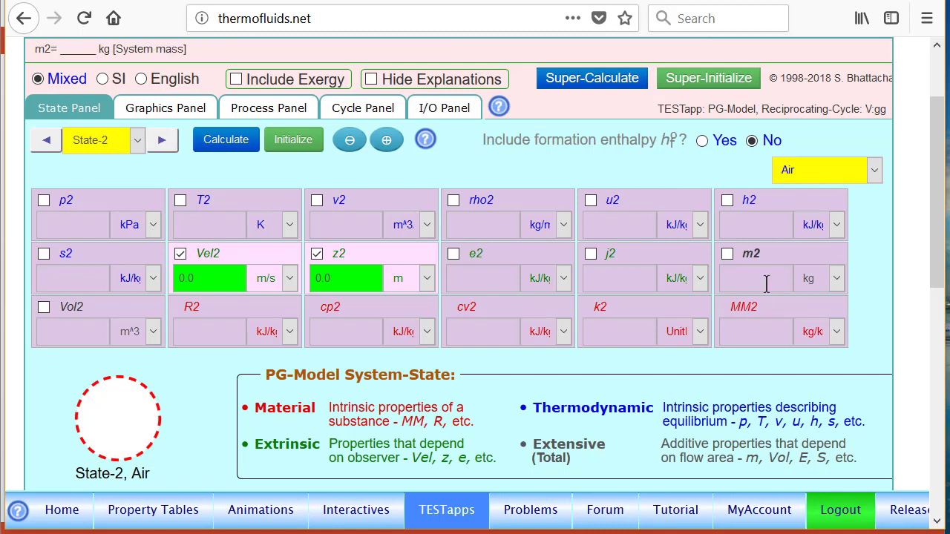
pyautogui.click(772, 256)
pyautogui.write('0=m1')
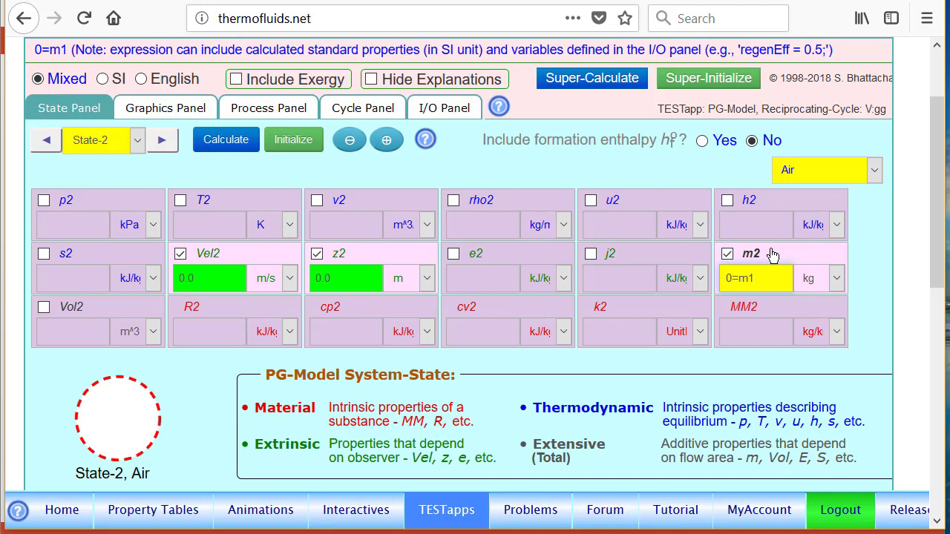
pyautogui.click(90, 312)
pyautogui.write('=Vol')
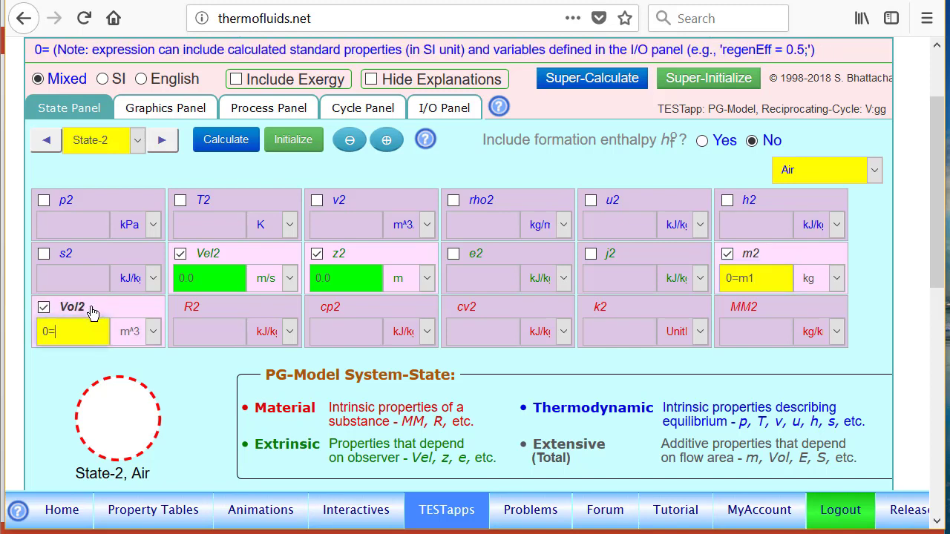
pyautogui.write('1/r')
pyautogui.press('Return')
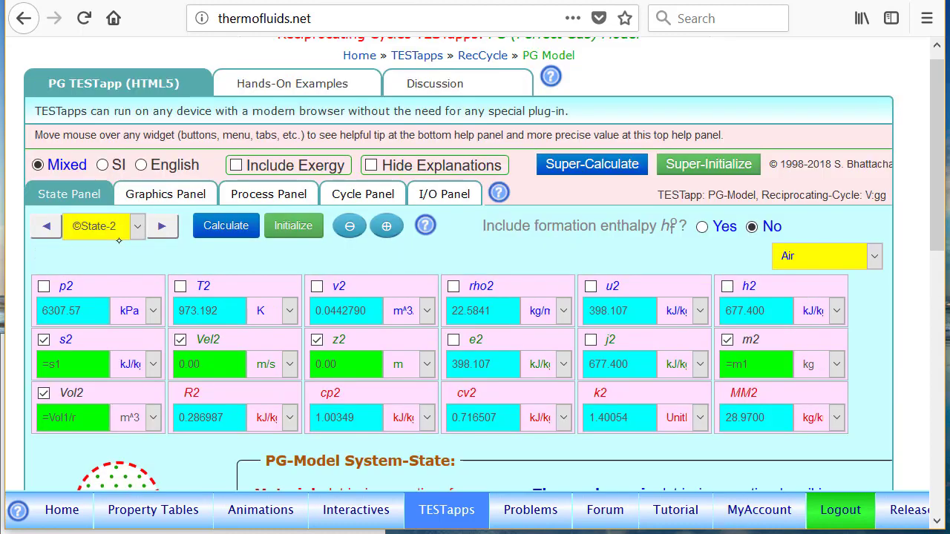
# Review State-3, circling its p3, T3 and m3 inputs and clearing the markings.
pyautogui.click(161, 229)
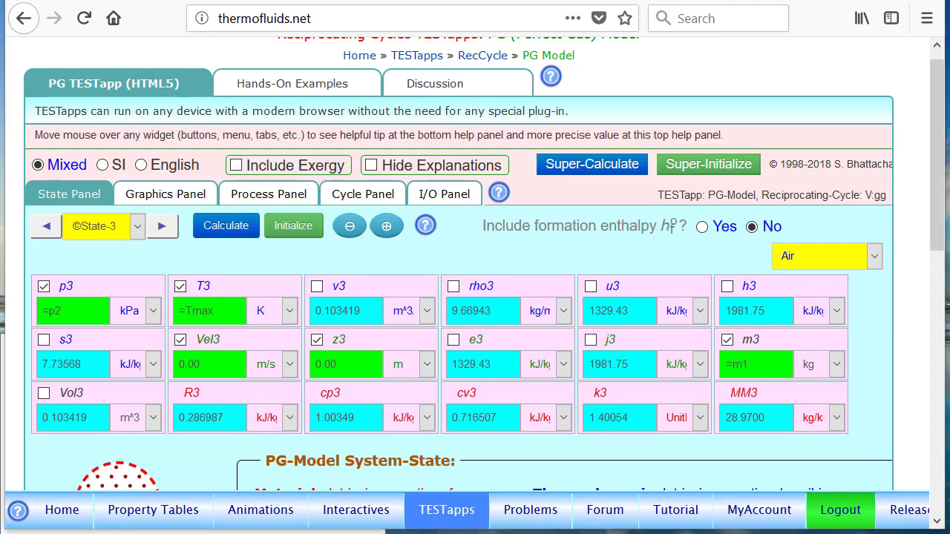
pyautogui.moveTo(56, 265)
pyautogui.mouseDown()
pyautogui.moveTo(30, 303)
pyautogui.moveTo(95, 286)
pyautogui.moveTo(72, 276)
pyautogui.mouseUp()
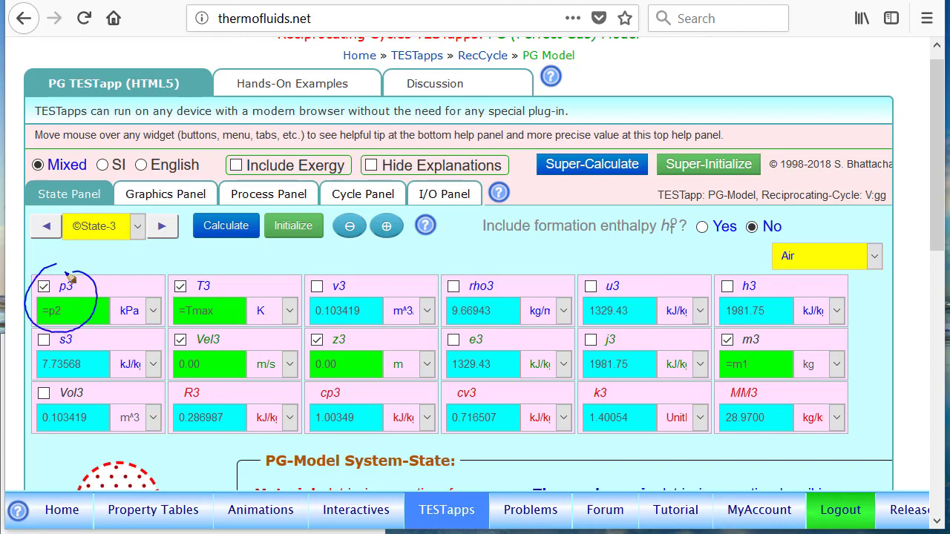
pyautogui.moveTo(202, 278)
pyautogui.mouseDown()
pyautogui.moveTo(223, 282)
pyautogui.moveTo(158, 296)
pyautogui.mouseUp()
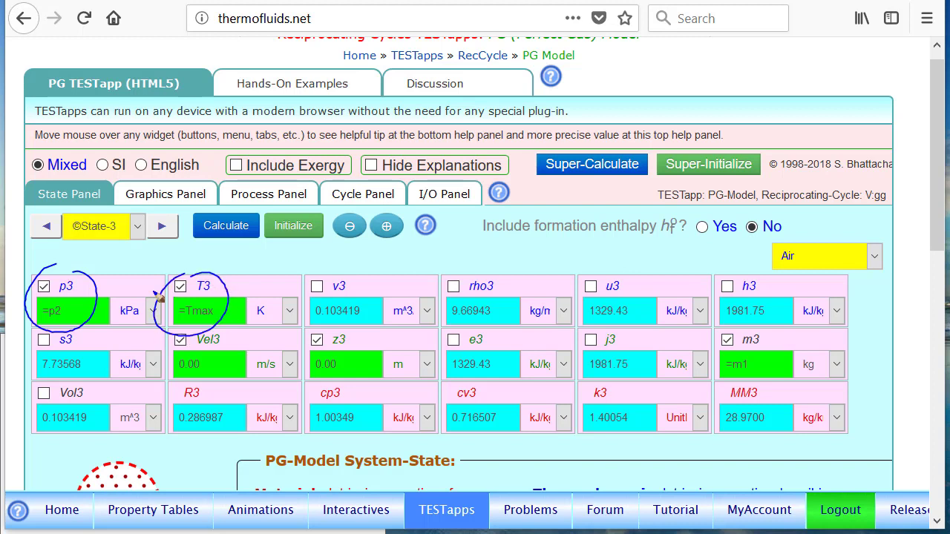
pyautogui.moveTo(735, 322)
pyautogui.mouseDown()
pyautogui.moveTo(723, 368)
pyautogui.moveTo(697, 319)
pyautogui.mouseUp()
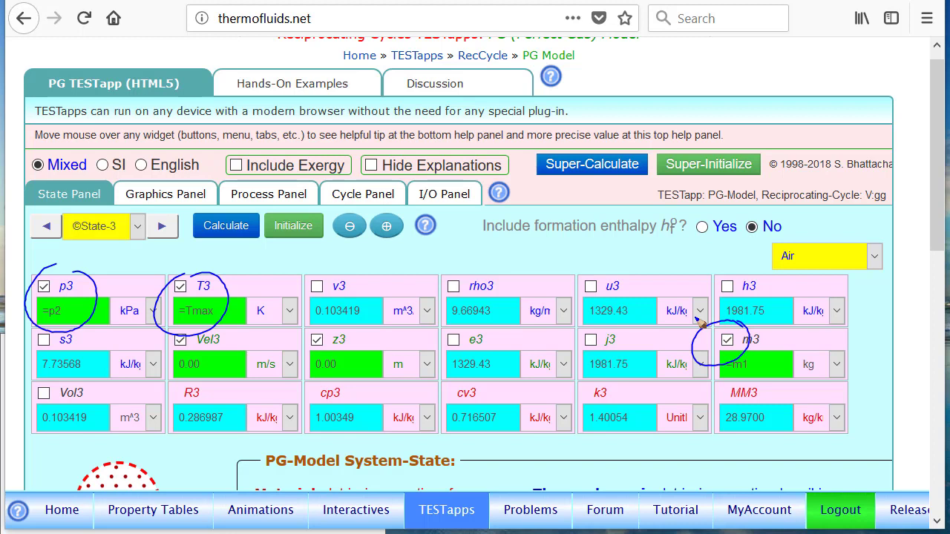
pyautogui.press('Escape')
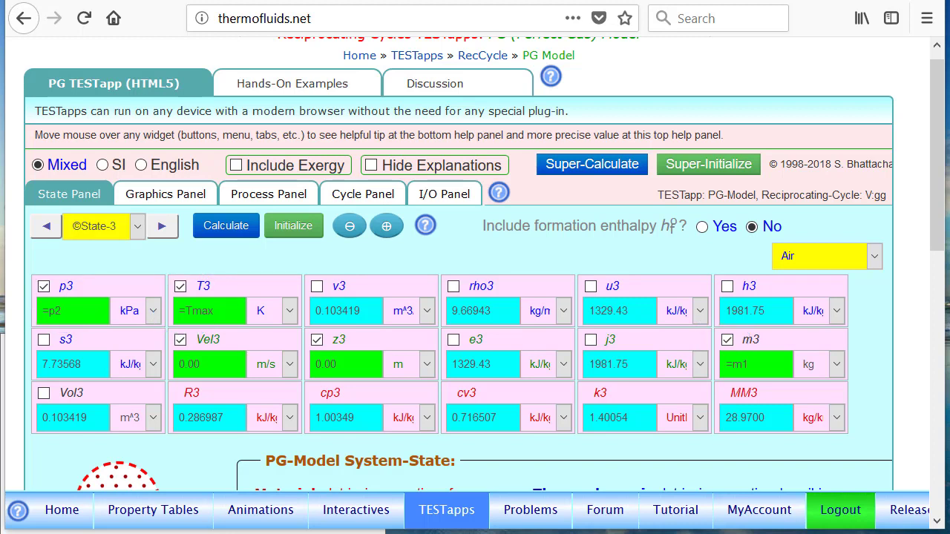
# Review State-4, circling its s4, m4 and Vol4 inputs and clearing the markings.
pyautogui.click(162, 230)
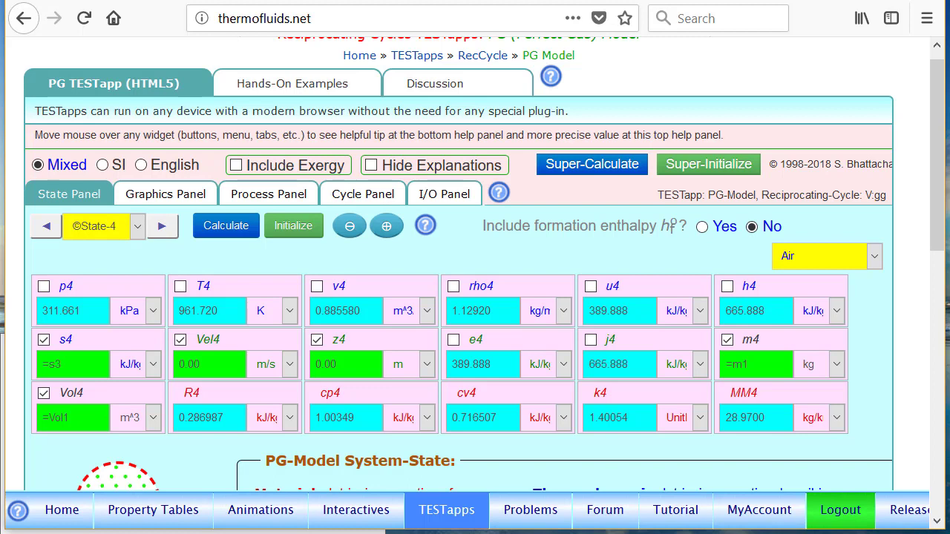
pyautogui.moveTo(46, 330)
pyautogui.mouseDown()
pyautogui.moveTo(87, 355)
pyautogui.moveTo(59, 328)
pyautogui.mouseUp()
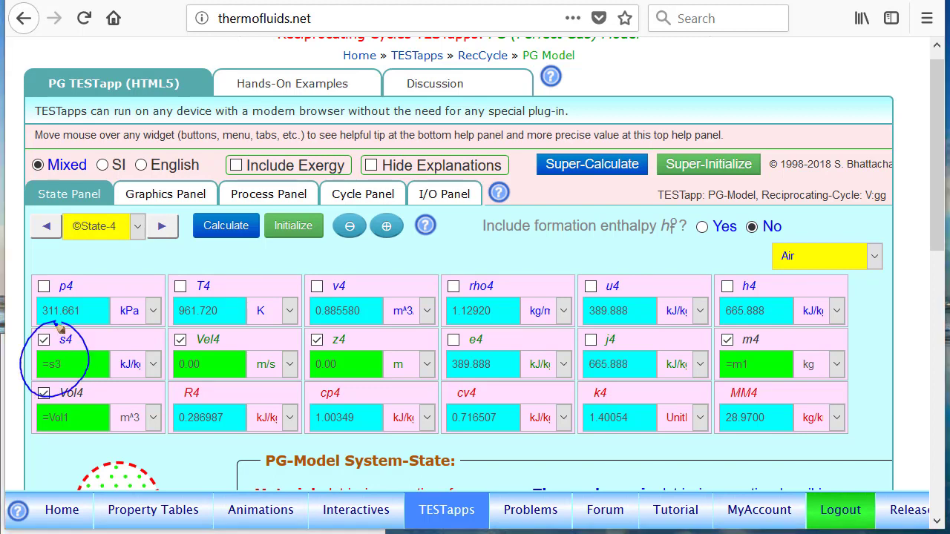
pyautogui.moveTo(726, 332)
pyautogui.mouseDown()
pyautogui.moveTo(740, 388)
pyautogui.moveTo(711, 332)
pyautogui.mouseUp()
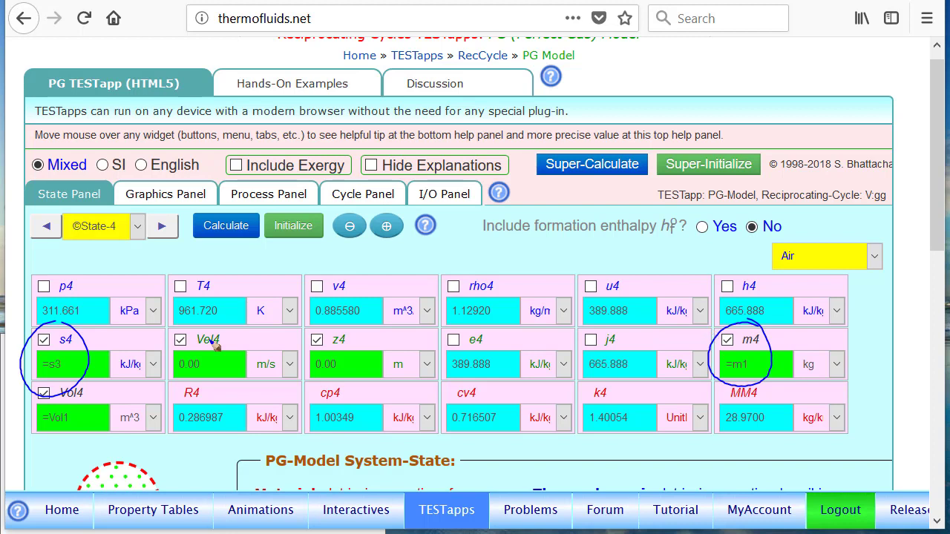
pyautogui.moveTo(67, 374)
pyautogui.mouseDown()
pyautogui.moveTo(95, 397)
pyautogui.moveTo(77, 375)
pyautogui.mouseUp()
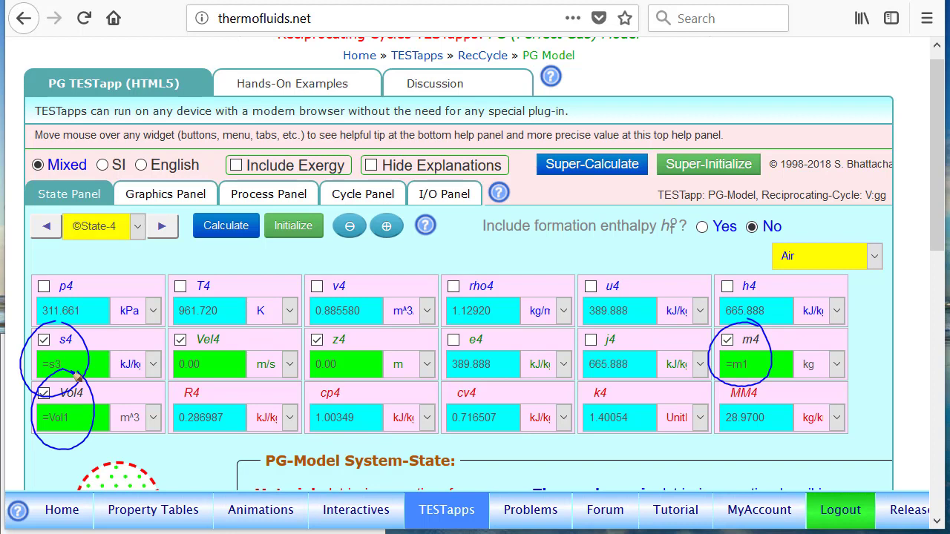
pyautogui.press('Escape')
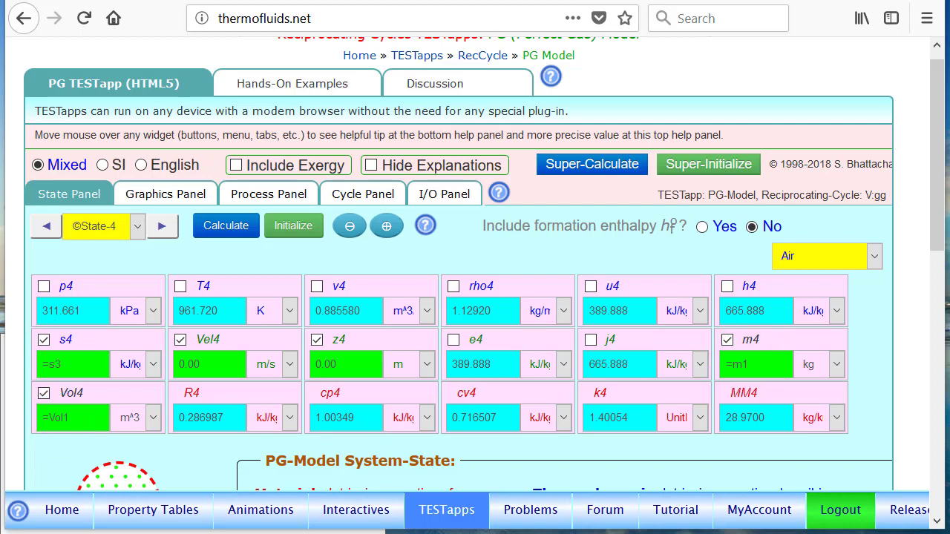
# Examine the T-s plot of the calculated states and inspect the data point for state 1.
pyautogui.click(167, 200)
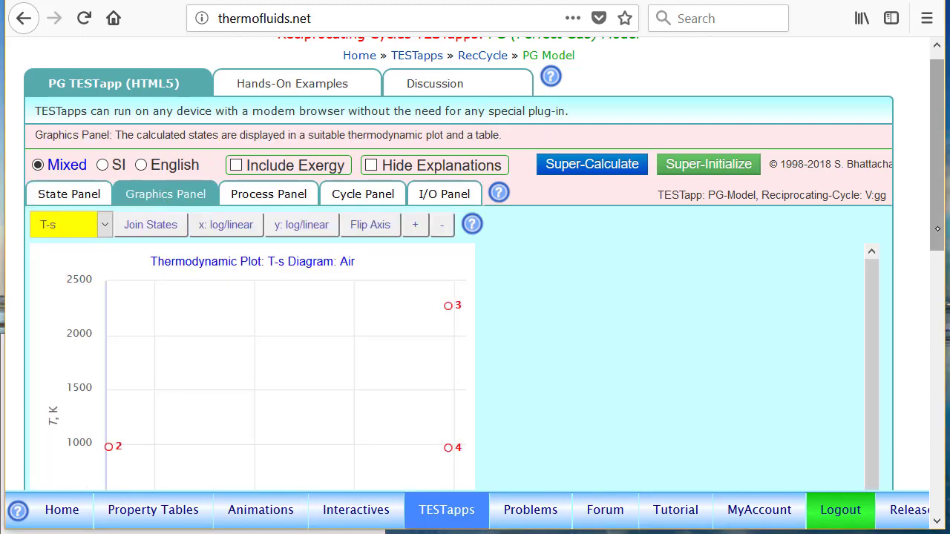
pyautogui.scroll(-2, 252, 334)
pyautogui.moveTo(111, 424)
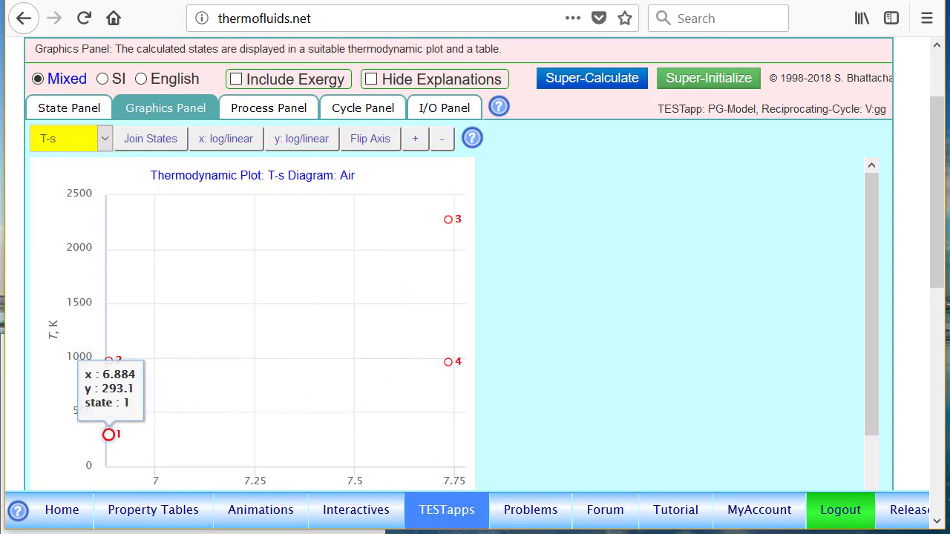
# Review Process-1, circling its begin and final states, WO1, Q1 and the energy equation, and clear the markings.
pyautogui.click(273, 109)
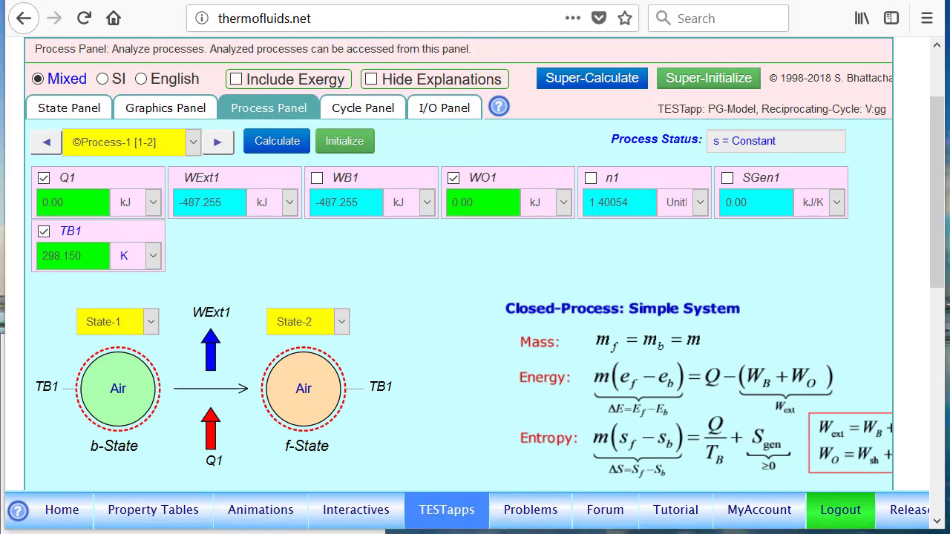
pyautogui.moveTo(114, 300)
pyautogui.mouseDown()
pyautogui.moveTo(93, 351)
pyautogui.moveTo(124, 327)
pyautogui.mouseUp()
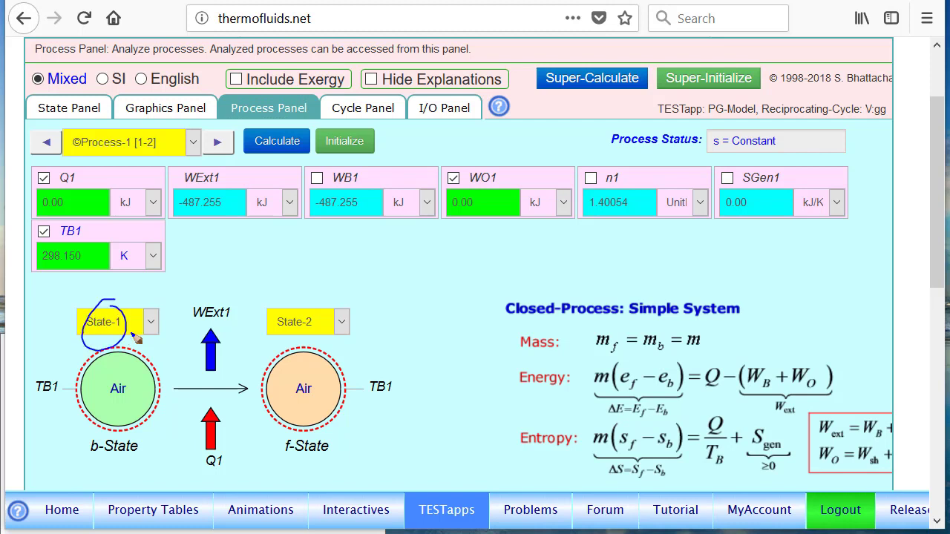
pyautogui.moveTo(321, 319); pyautogui.dragTo(319, 314)
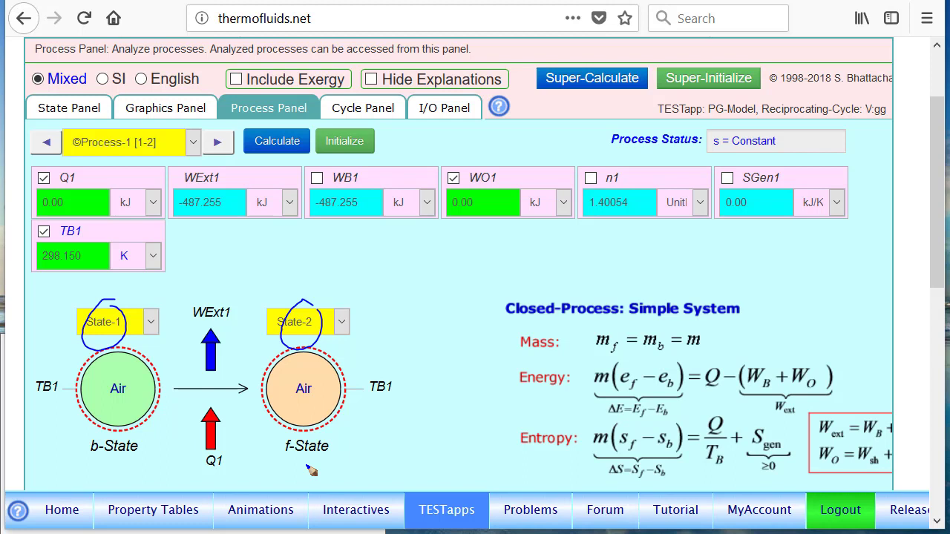
pyautogui.moveTo(473, 148); pyautogui.dragTo(481, 160)
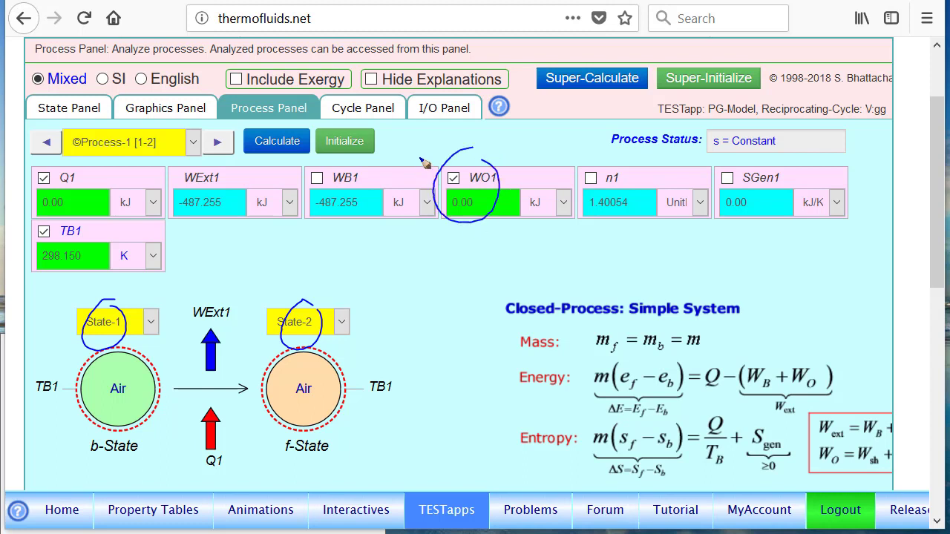
pyautogui.moveTo(58, 159)
pyautogui.mouseDown()
pyautogui.moveTo(53, 222)
pyautogui.moveTo(69, 171)
pyautogui.mouseUp()
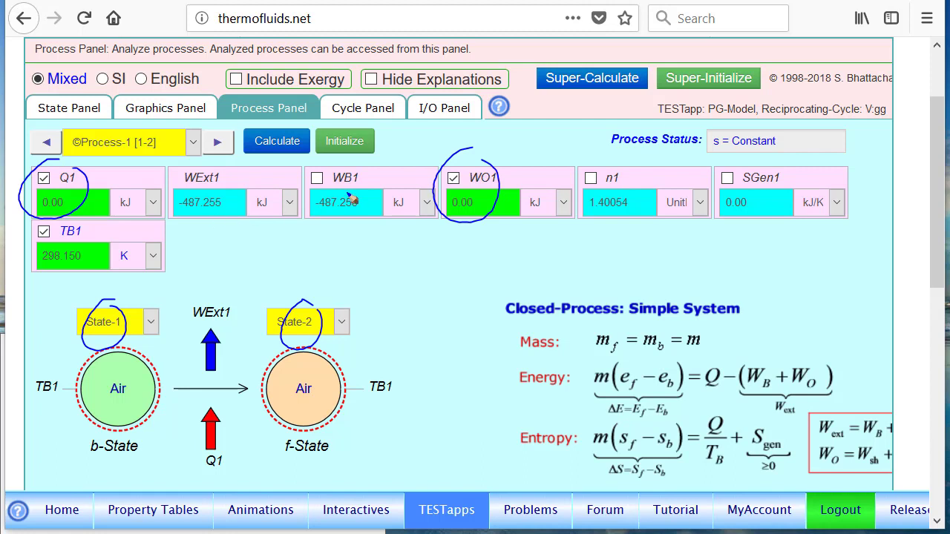
pyautogui.moveTo(507, 383)
pyautogui.mouseDown()
pyautogui.moveTo(535, 365)
pyautogui.moveTo(512, 389)
pyautogui.mouseUp()
pyautogui.press('Escape')
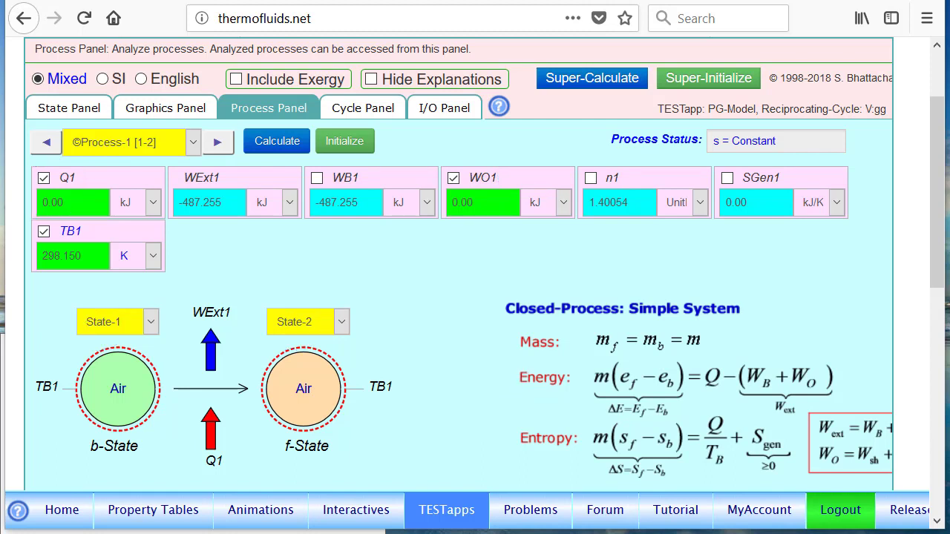
# Review Process-2, marking its begin and final states, WO2, SGen2 and the boundary temperature TB2, and clear the markings.
pyautogui.click(215, 143)
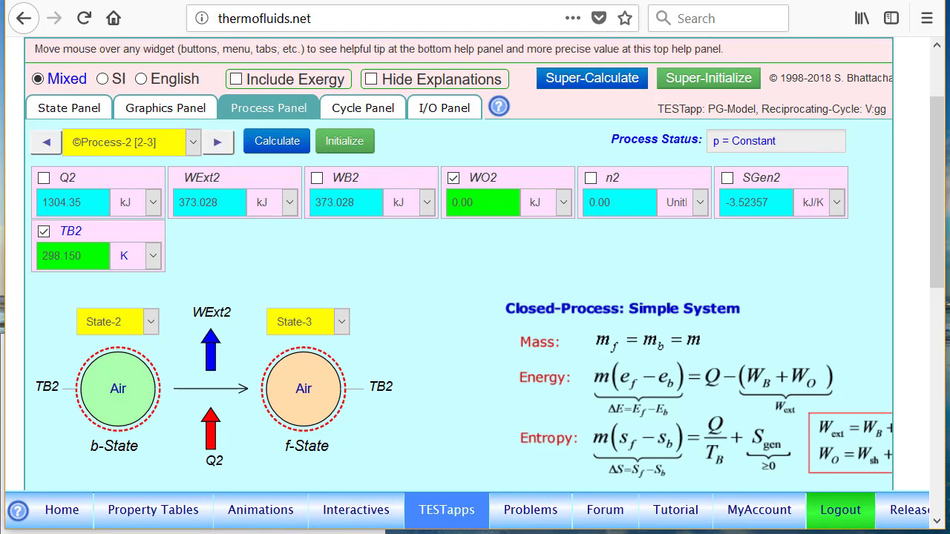
pyautogui.moveTo(119, 291)
pyautogui.mouseDown()
pyautogui.moveTo(93, 341)
pyautogui.moveTo(122, 298)
pyautogui.mouseUp()
pyautogui.moveTo(297, 290)
pyautogui.mouseDown()
pyautogui.moveTo(315, 317)
pyautogui.moveTo(312, 300)
pyautogui.mouseUp()
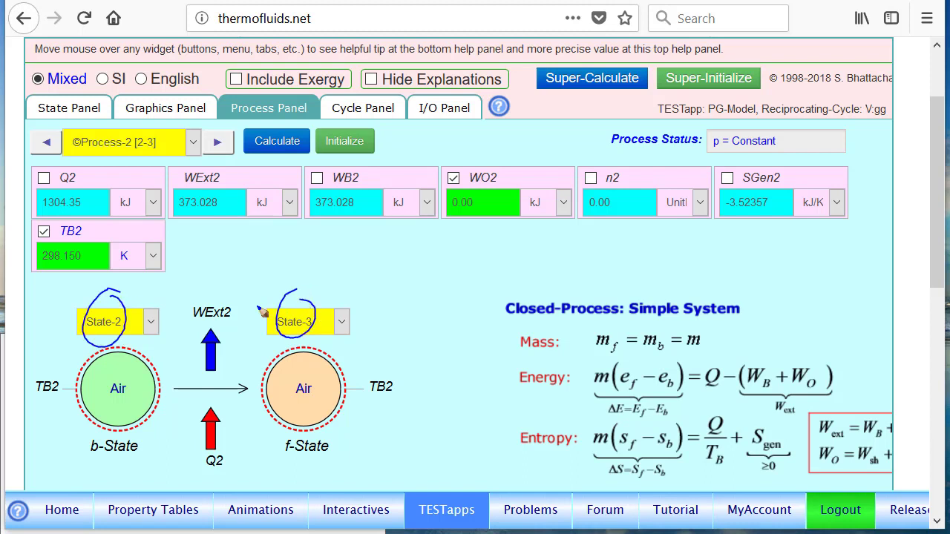
pyautogui.moveTo(478, 160); pyautogui.dragTo(486, 162)
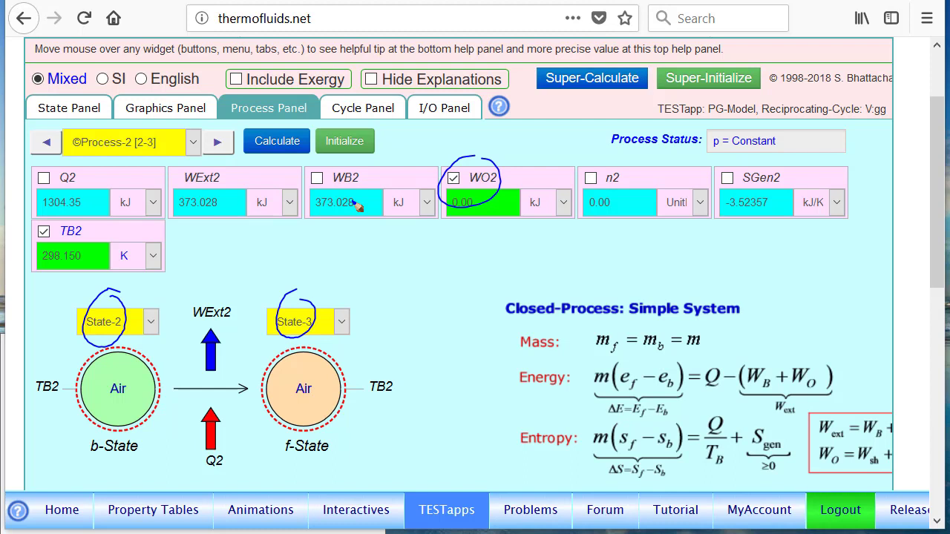
pyautogui.moveTo(755, 169)
pyautogui.mouseDown()
pyautogui.moveTo(783, 193)
pyautogui.moveTo(736, 228)
pyautogui.mouseUp()
pyautogui.moveTo(42, 282); pyautogui.dragTo(72, 272)
pyautogui.moveTo(42, 291); pyautogui.dragTo(93, 271)
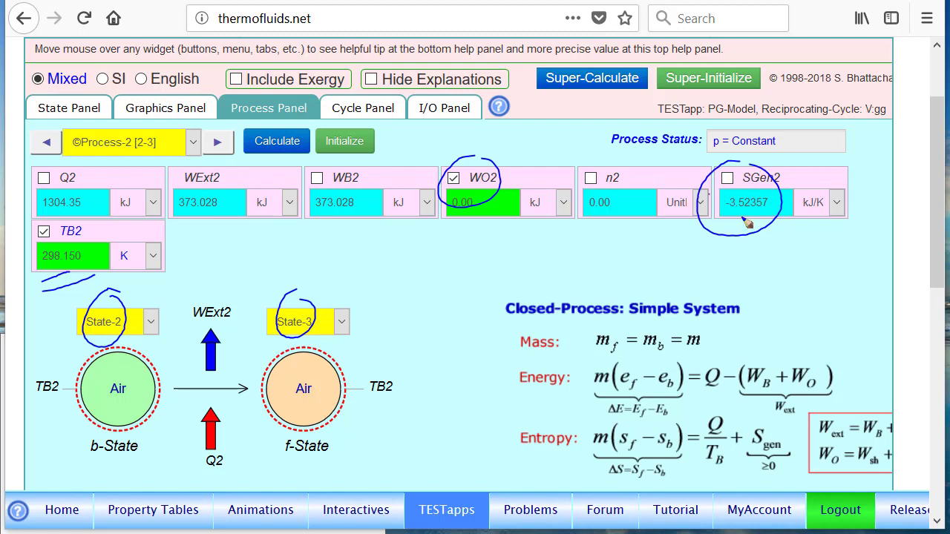
pyautogui.moveTo(741, 222); pyautogui.dragTo(767, 203)
pyautogui.moveTo(66, 297)
pyautogui.mouseDown()
pyautogui.moveTo(41, 225)
pyautogui.moveTo(90, 304)
pyautogui.moveTo(60, 281)
pyautogui.mouseUp()
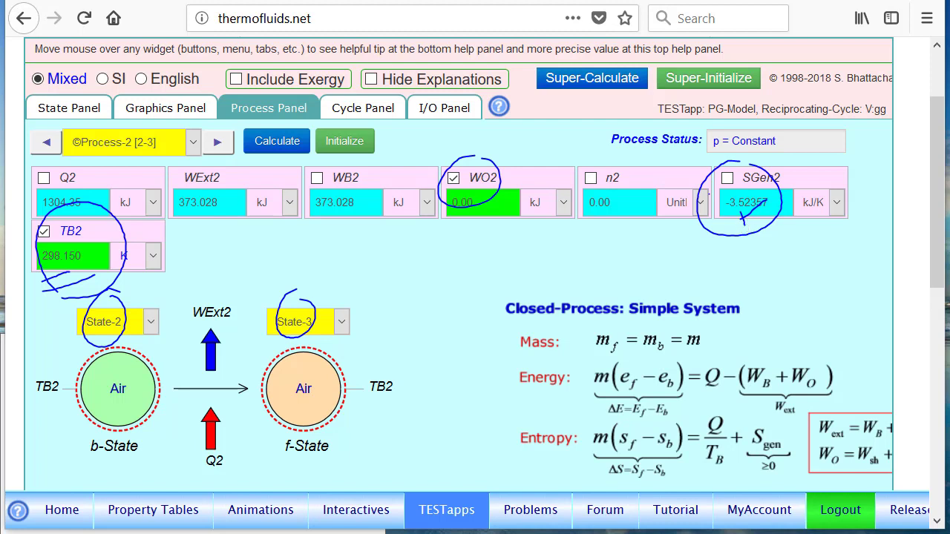
pyautogui.press('Escape')
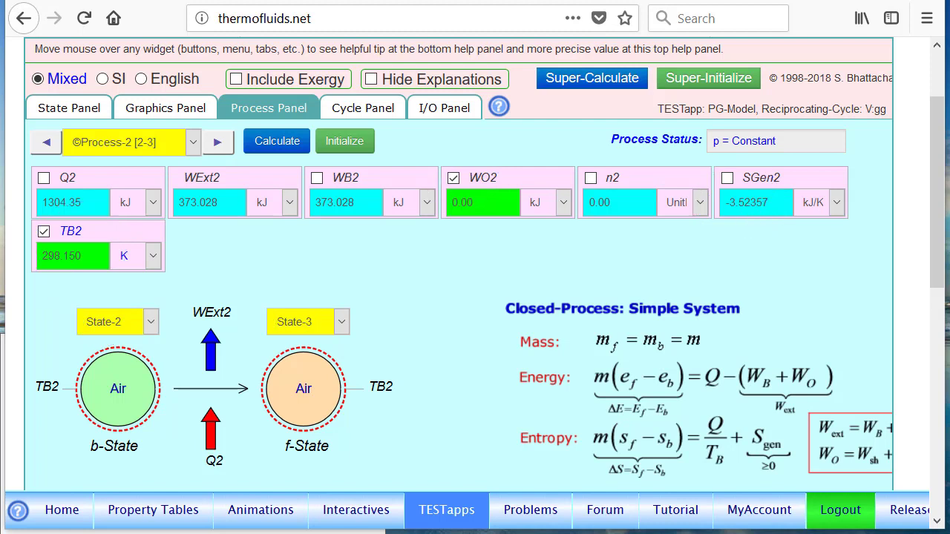
# Compare the external work of Process-3 and Process-2, and examine the heat transfer of Process-4.
pyautogui.click(217, 142)
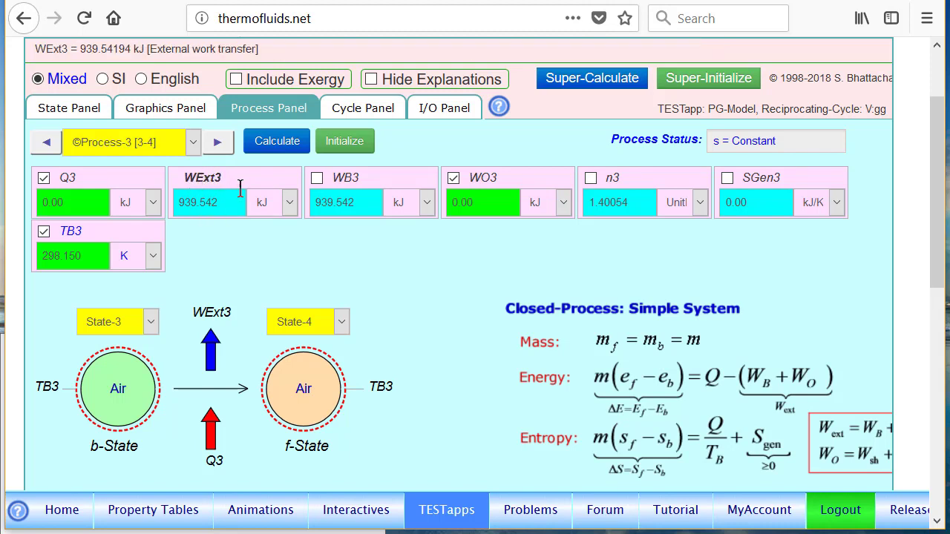
pyautogui.click(45, 146)
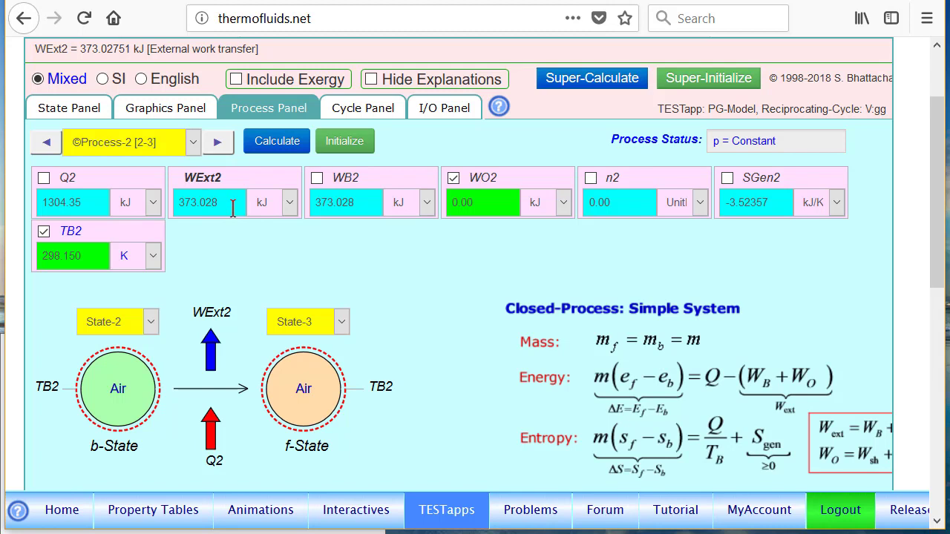
pyautogui.click(220, 143)
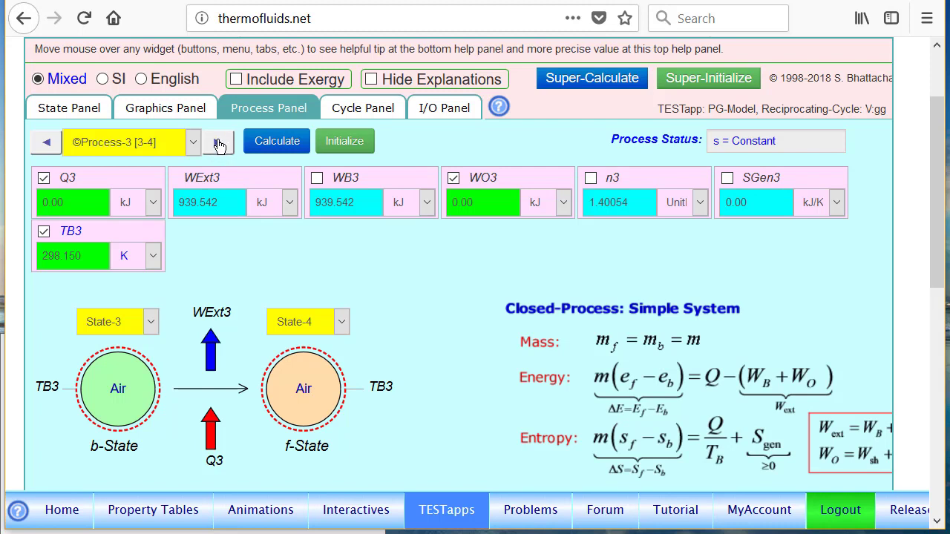
pyautogui.click(219, 143)
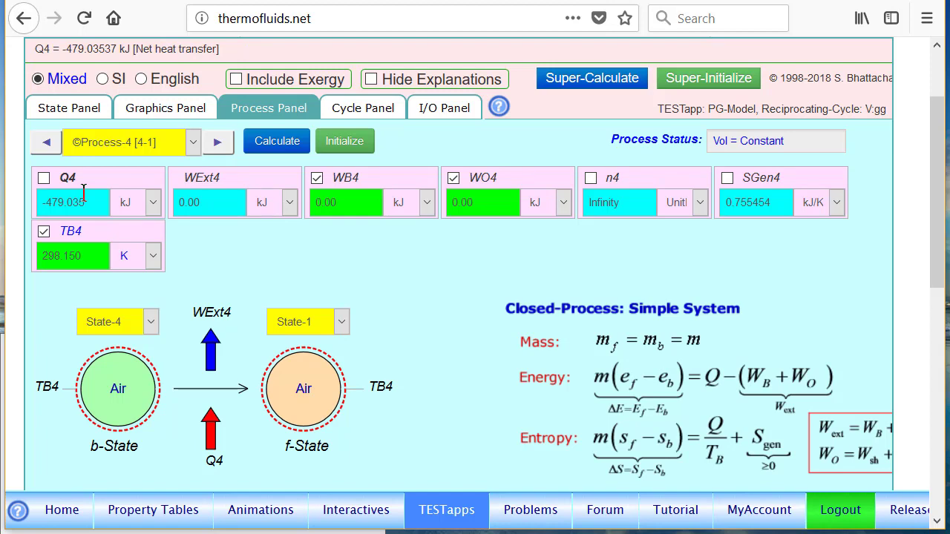
# Review the Cycle-1 results, circling the thermal efficiency etaTh1 and the mean effective pressure MEP1, and clear the markings.
pyautogui.click(367, 109)
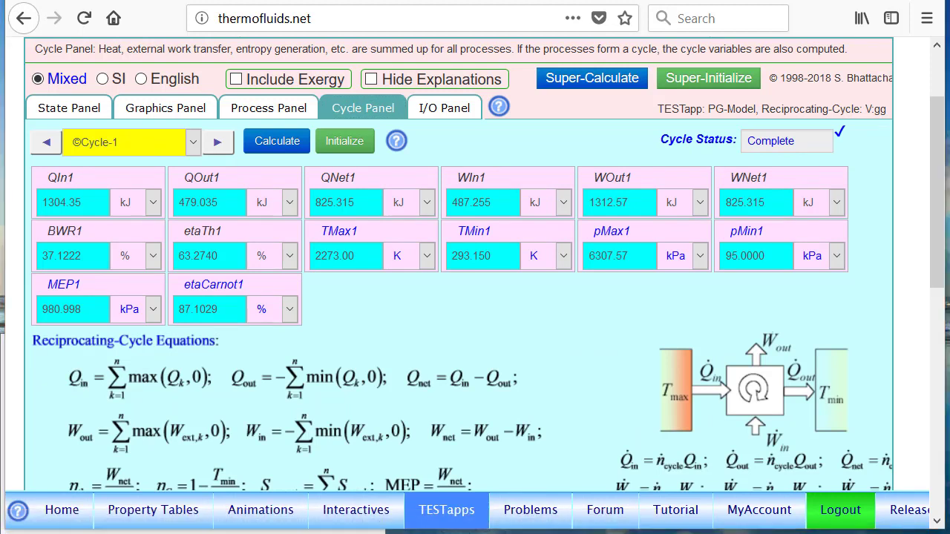
pyautogui.moveTo(221, 219)
pyautogui.mouseDown()
pyautogui.moveTo(234, 282)
pyautogui.moveTo(196, 213)
pyautogui.mouseUp()
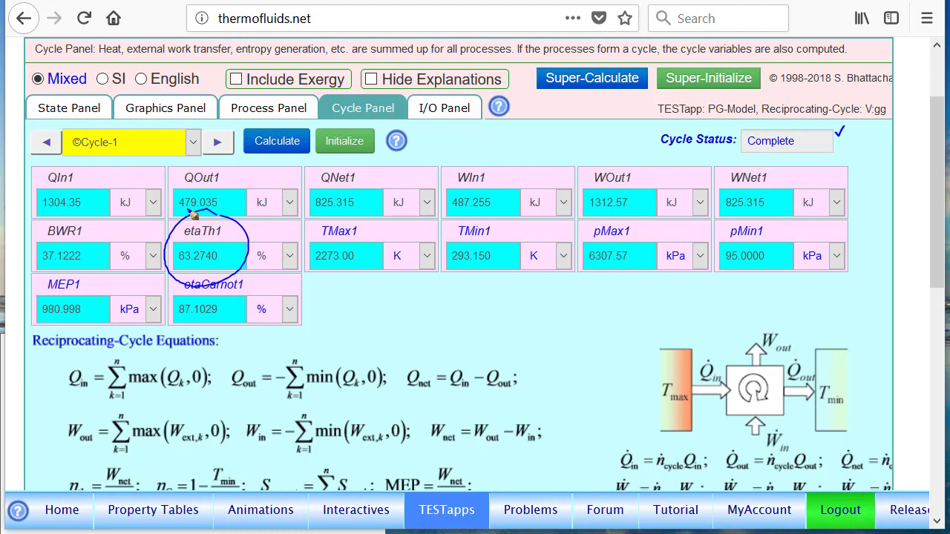
pyautogui.moveTo(75, 279)
pyautogui.mouseDown()
pyautogui.moveTo(87, 304)
pyautogui.moveTo(67, 284)
pyautogui.mouseUp()
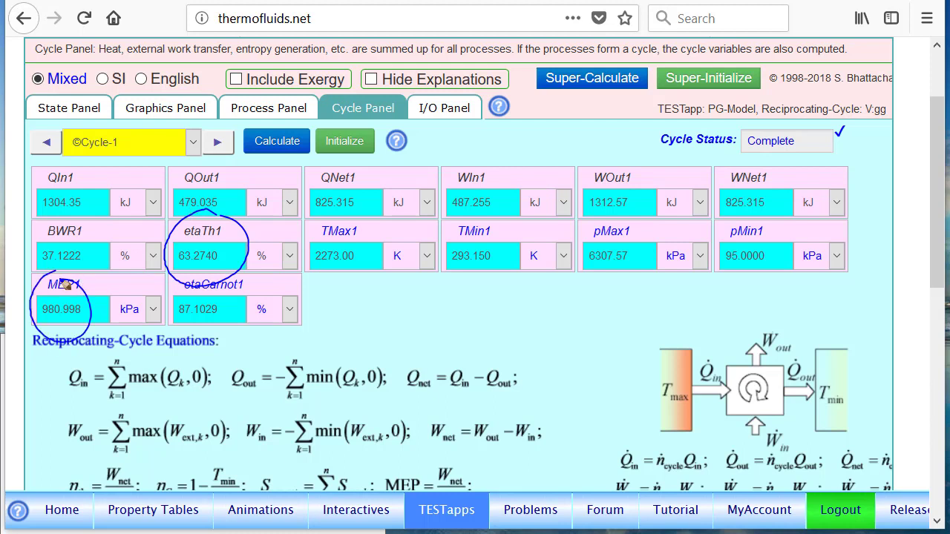
pyautogui.press('Escape')
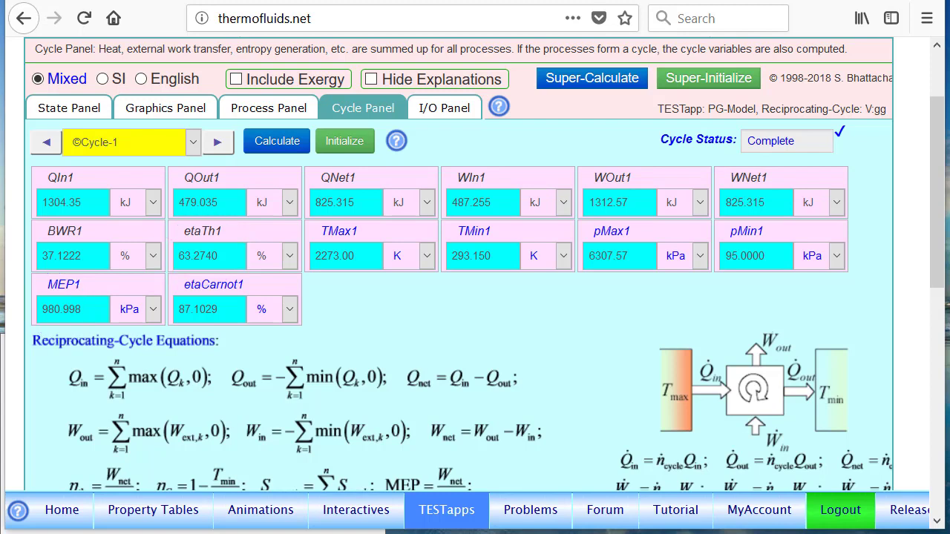
# Add the custom expression rCutoff = Vol3/Vol2 below Tmax in the user codes and evaluate it.
pyautogui.click(449, 107)
pyautogui.click(146, 202)
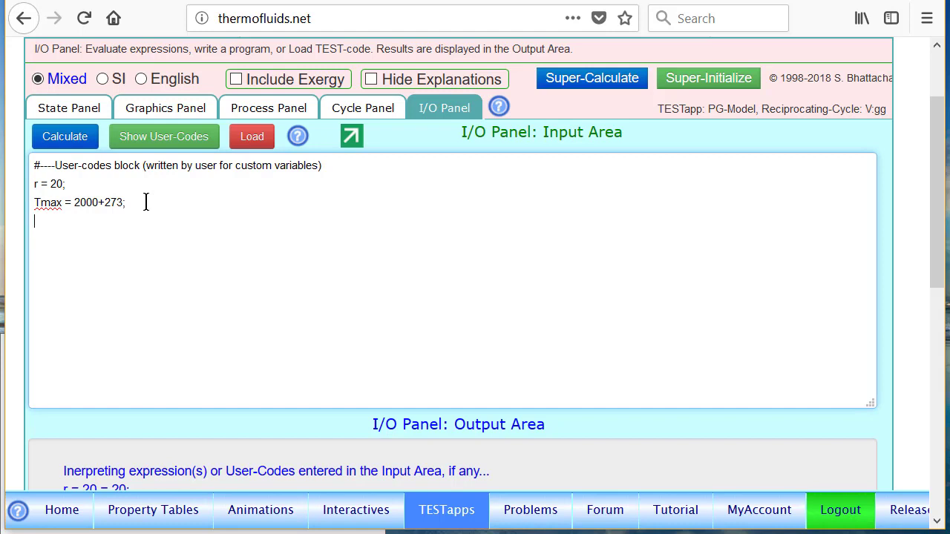
pyautogui.write('r')
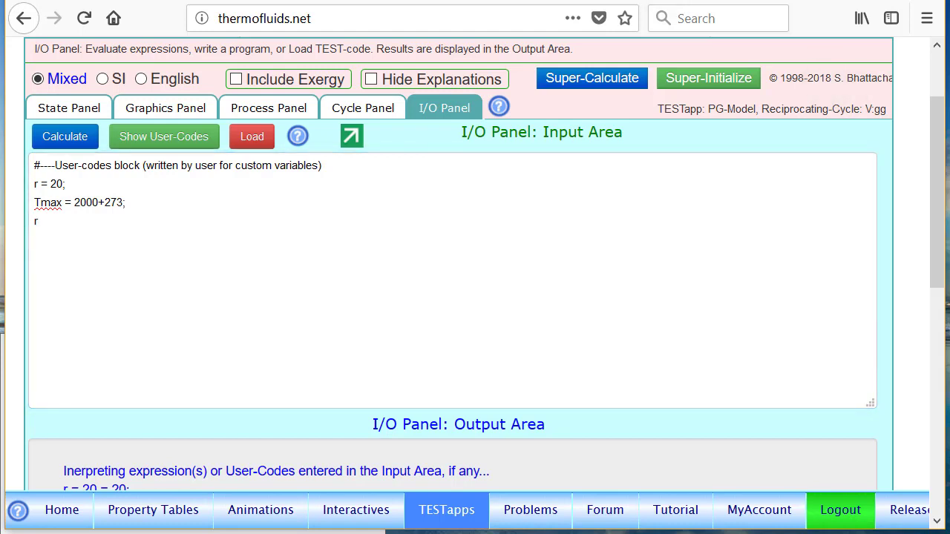
pyautogui.click(45, 221)
pyautogui.write('C')
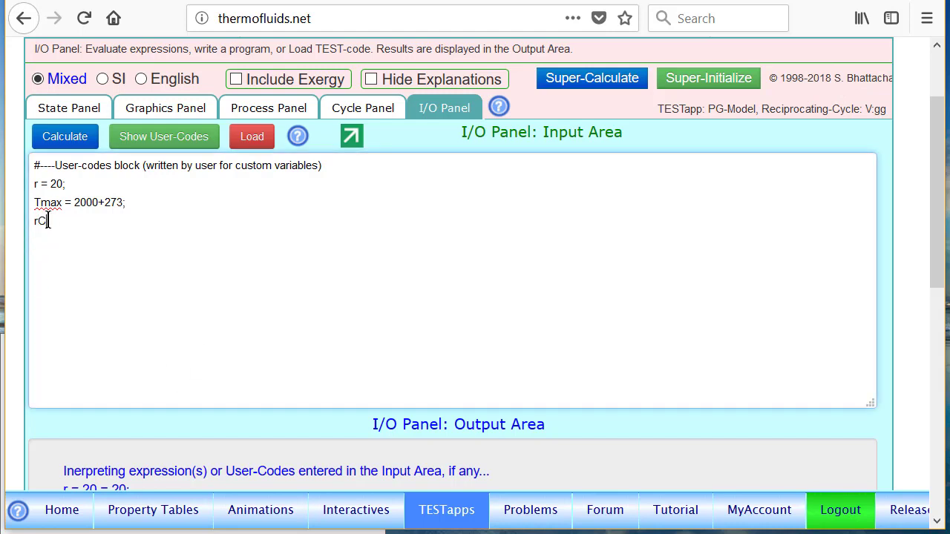
pyautogui.write('utoff = Vol3/')
pyautogui.moveTo(841, 78); pyautogui.dragTo(827, 78)
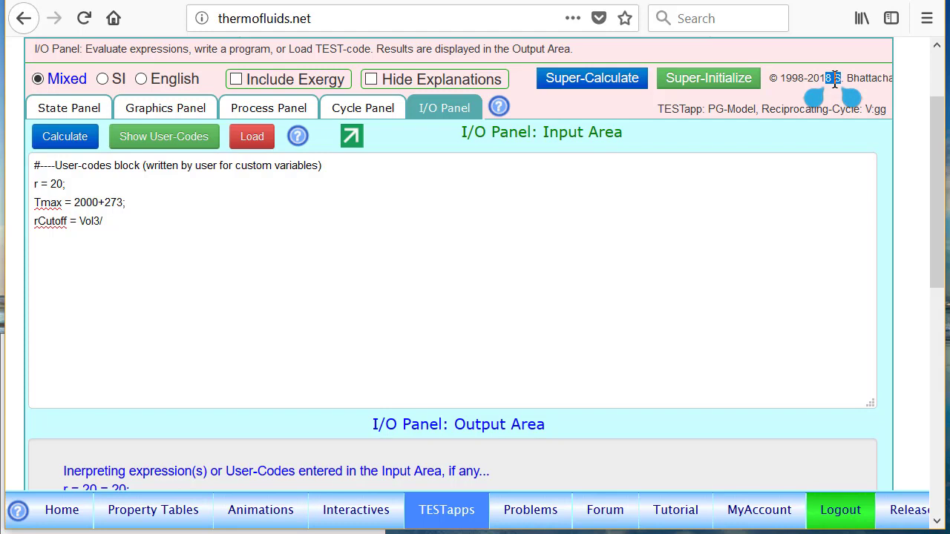
pyautogui.click(110, 222)
pyautogui.write('Vol')
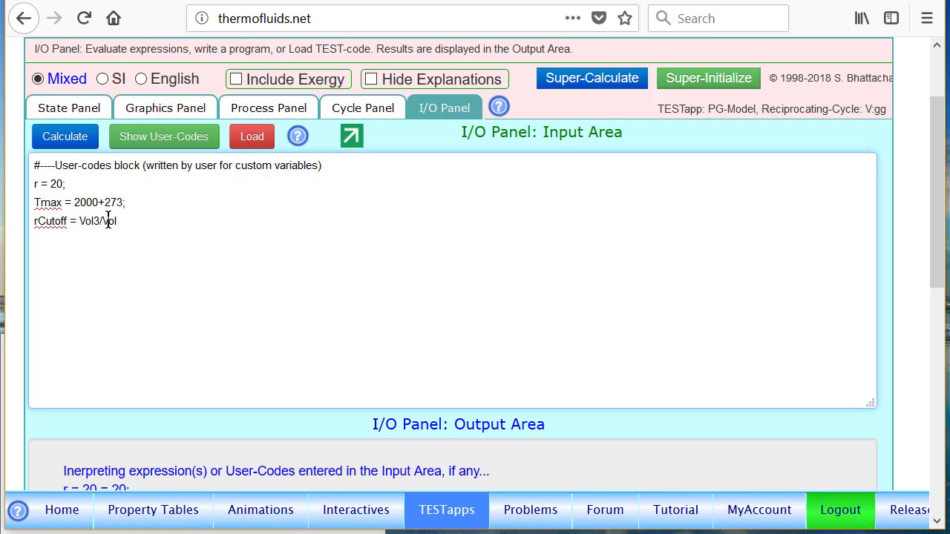
pyautogui.write('2')
pyautogui.scroll(-2, 942, 287)
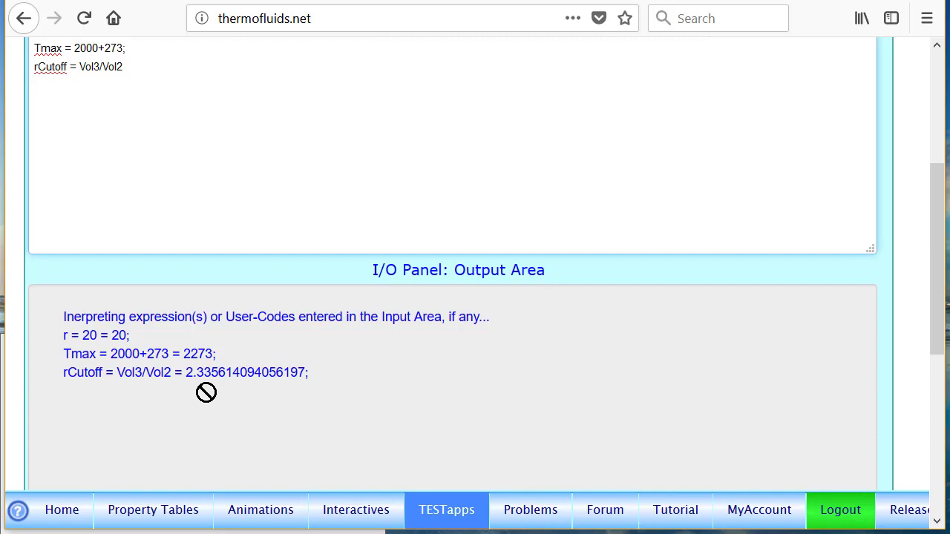
# Set the compression ratio r to 15 in the user codes and recalculate the expressions.
pyautogui.scroll(3, 937, 260)
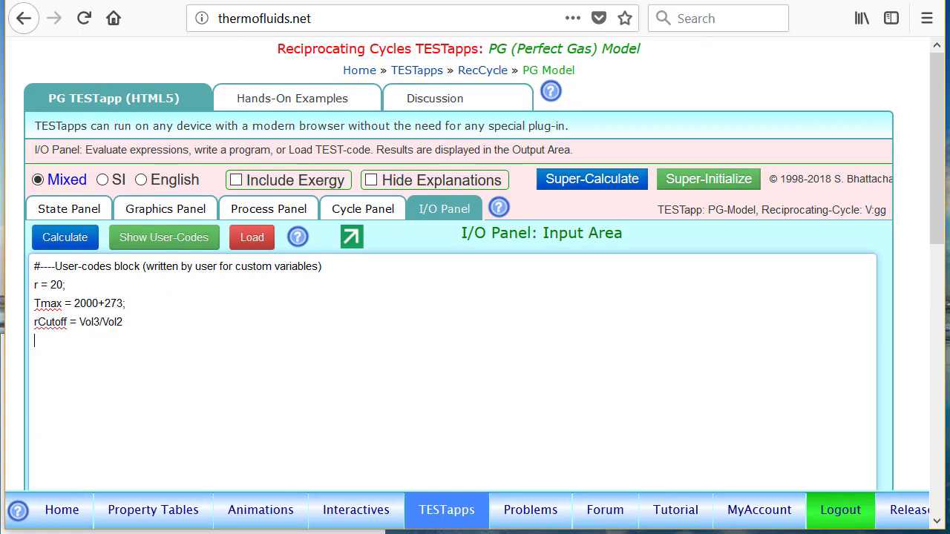
pyautogui.click(60, 284)
pyautogui.press('BackSpace')
pyautogui.press('BackSpace')
pyautogui.write('15')
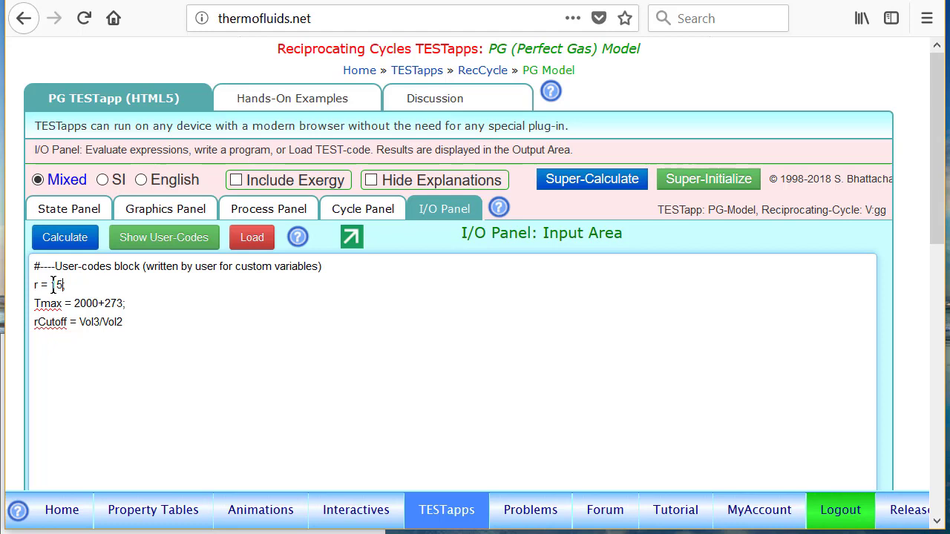
pyautogui.click(65, 238)
pyautogui.moveTo(941, 201); pyautogui.dragTo(944, 288)
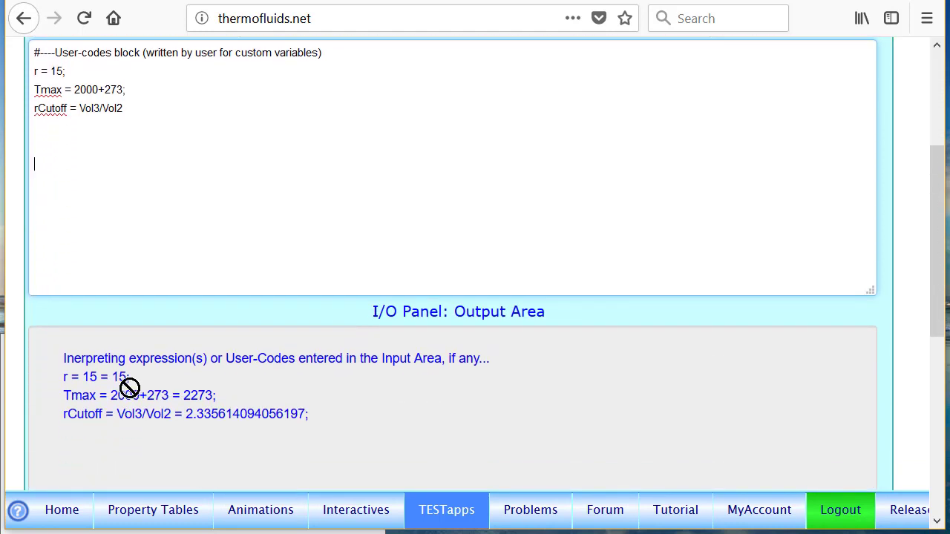
pyautogui.moveTo(936, 239); pyautogui.dragTo(937, 146)
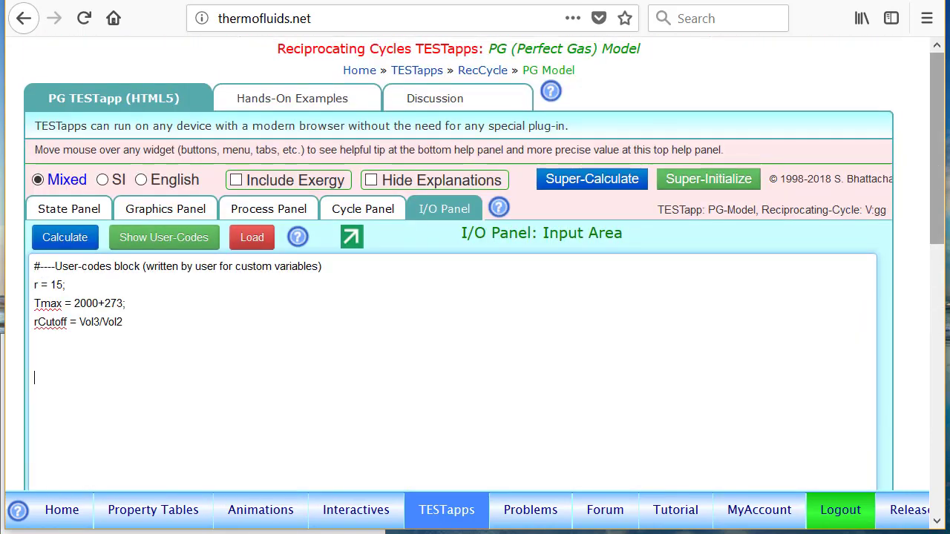
# Run Super-Calculate to update all states, processes and the cycle, and check the Process-4 and Cycle-1 results.
pyautogui.click(358, 211)
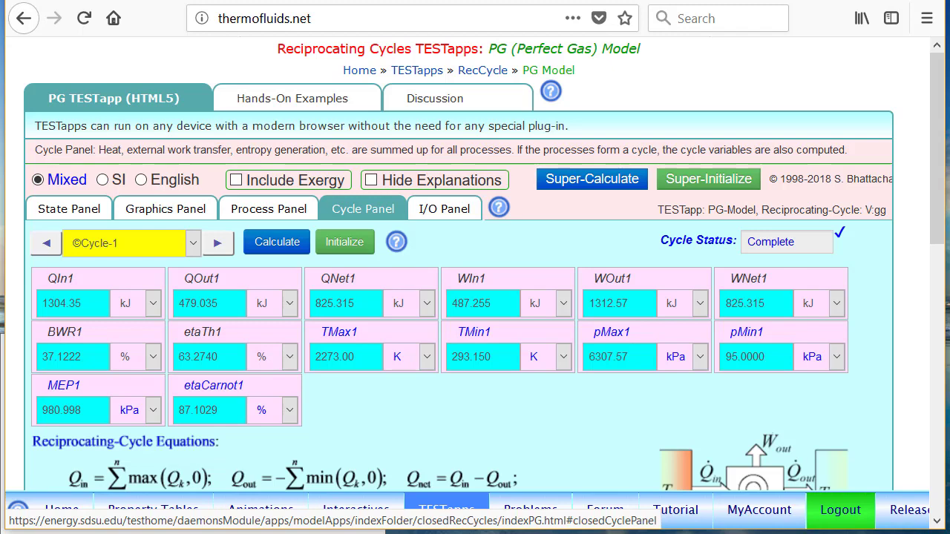
pyautogui.click(591, 186)
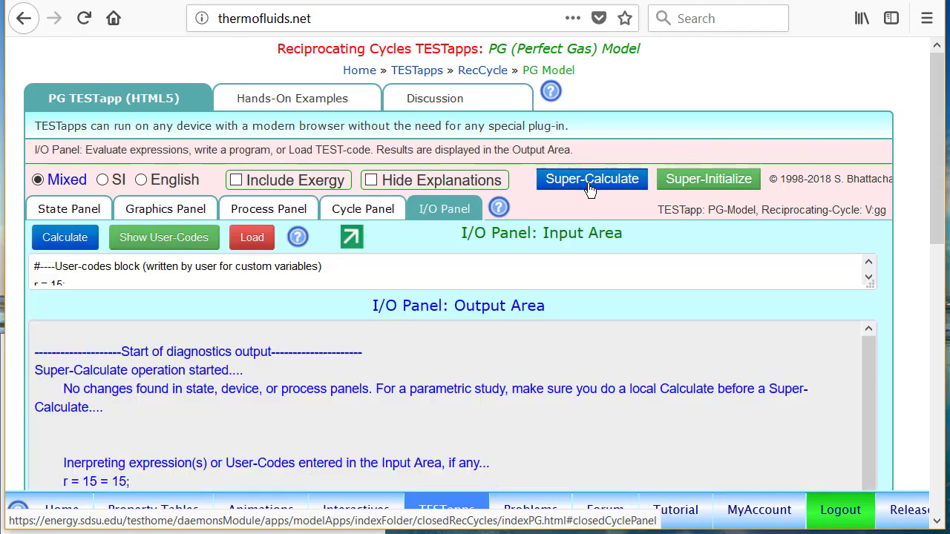
pyautogui.click(273, 211)
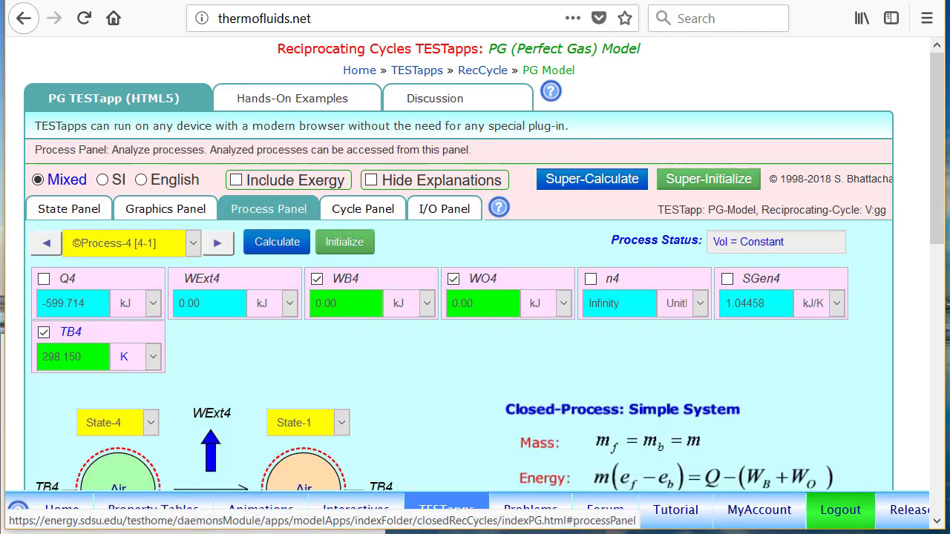
pyautogui.click(360, 212)
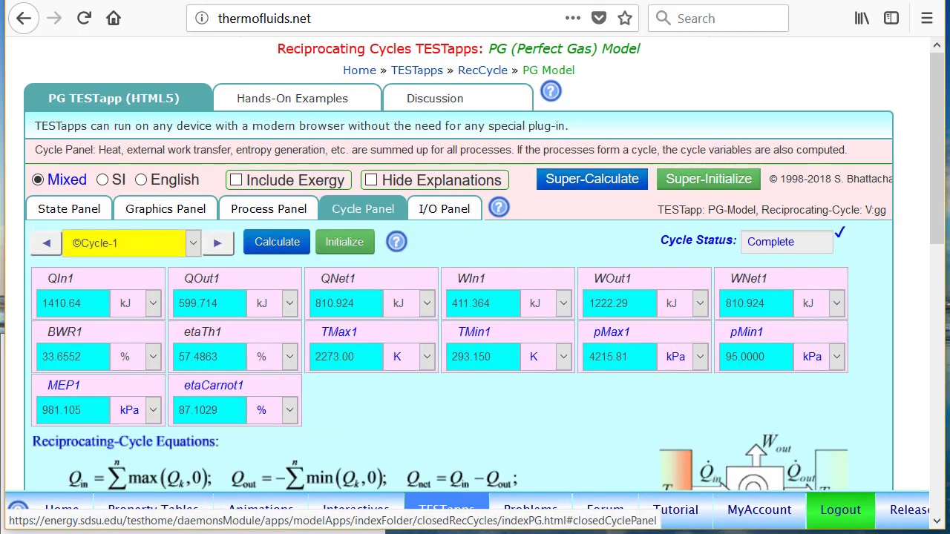
pyautogui.moveTo(199, 388)
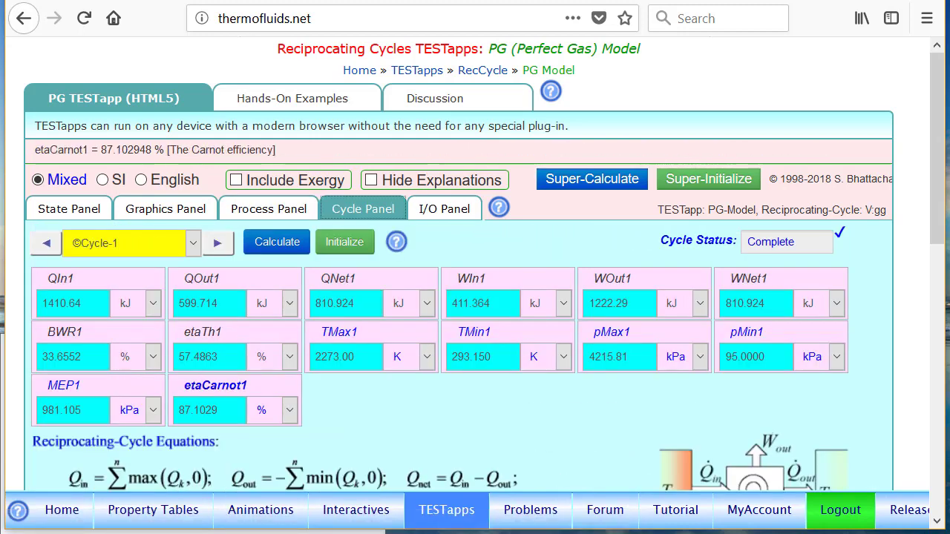